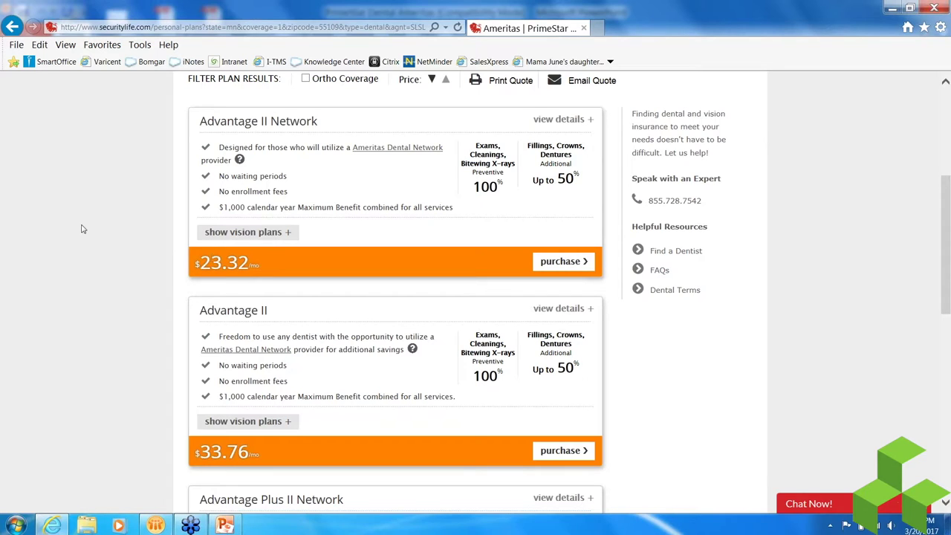
# - Check the Advantage II plan's benefit details, then start buying it at $33.76 per month
pyautogui.scroll(-5, 84, 229)
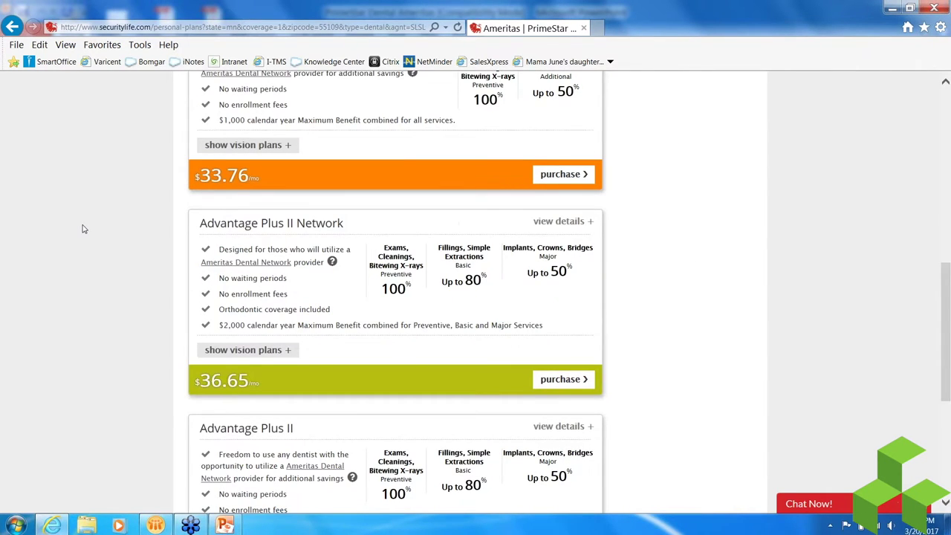
pyautogui.scroll(-3, 84, 229)
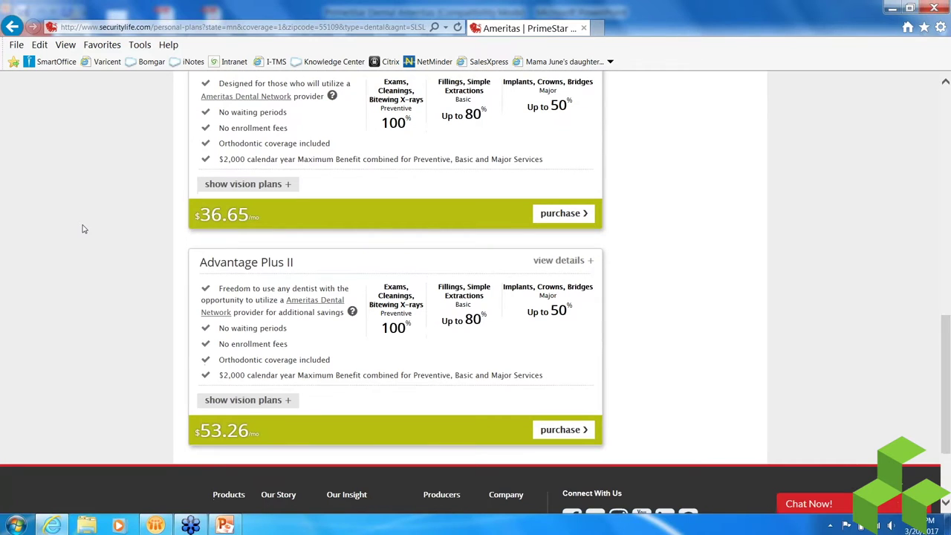
pyautogui.scroll(6, 84, 229)
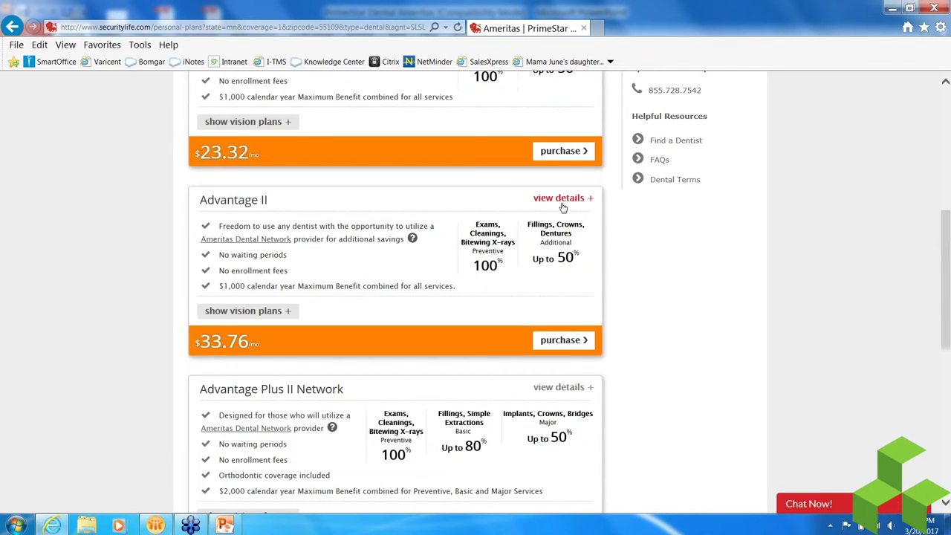
pyautogui.click(562, 202)
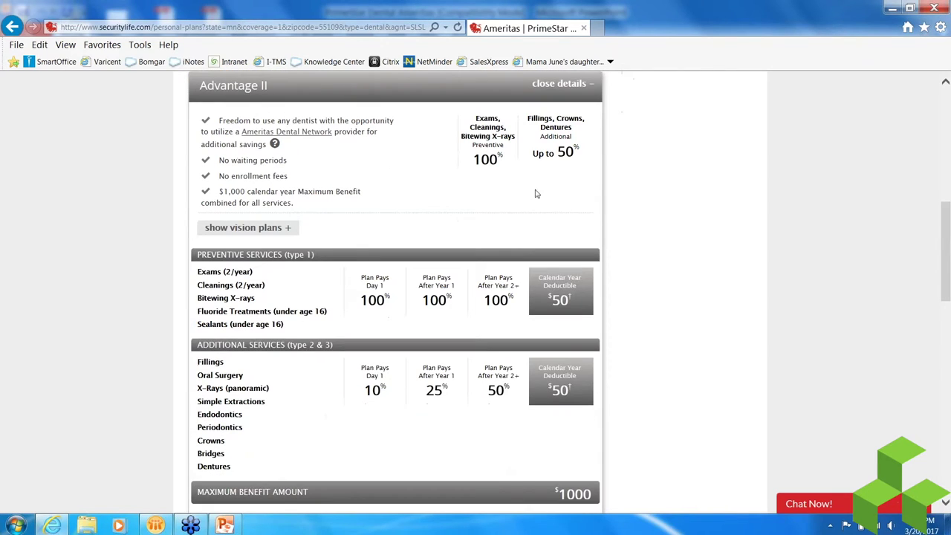
pyautogui.click(557, 84)
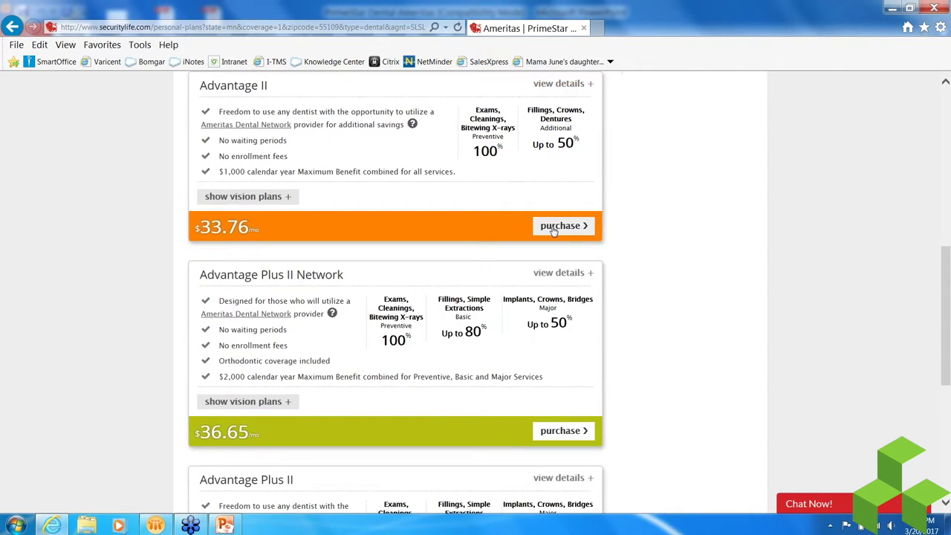
pyautogui.click(553, 230)
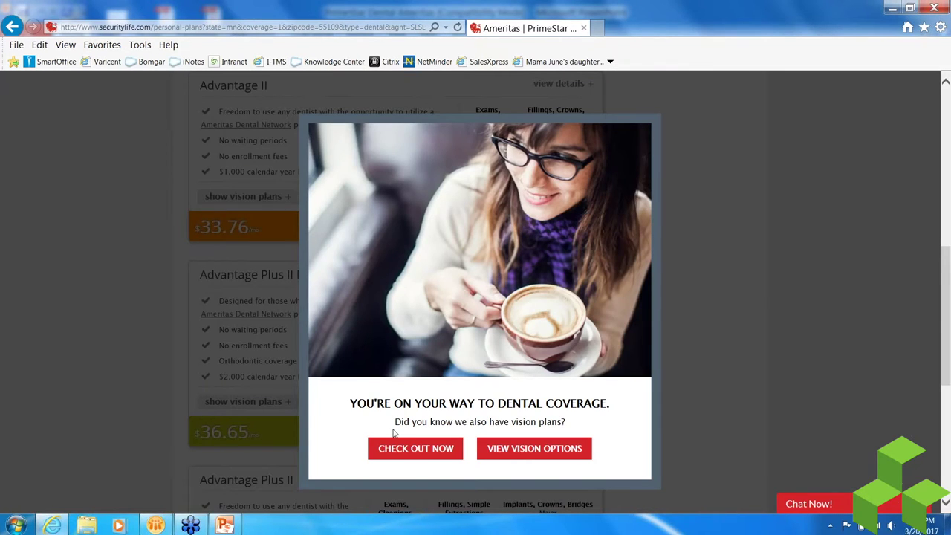
# - Choose View Vision Options in the vision-coverage offer popup
pyautogui.click(518, 455)
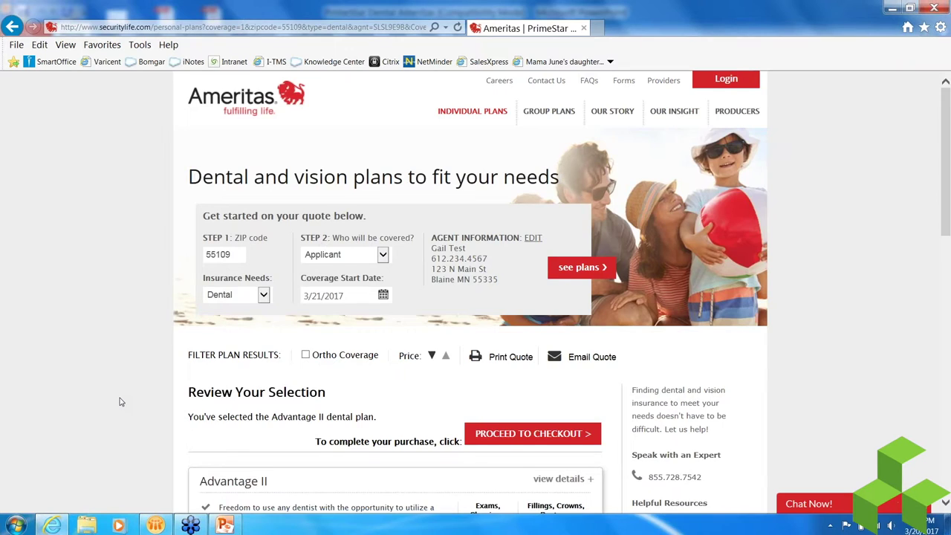
# - Review the PrimeStar Select Vision coverage details, including its $130 frames allowance
pyautogui.scroll(-5, 121, 402)
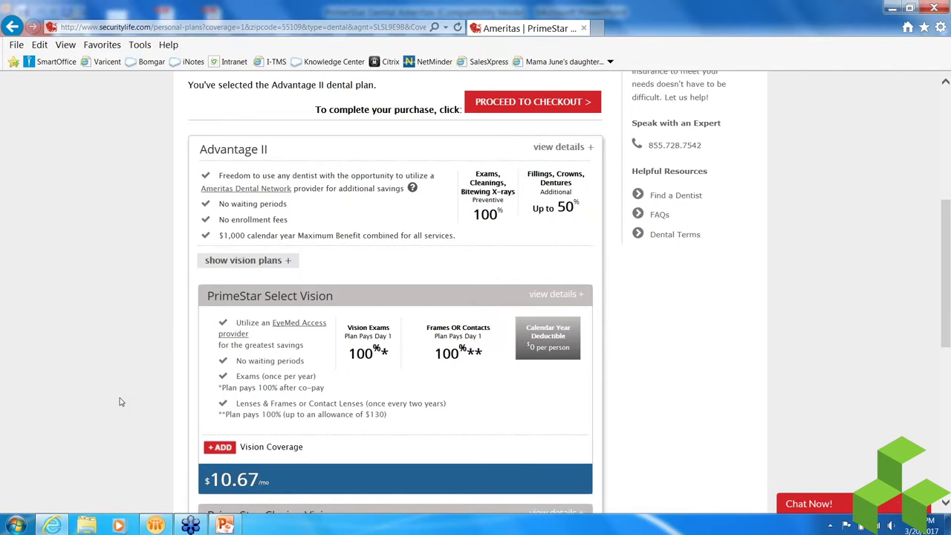
pyautogui.scroll(-1, 121, 402)
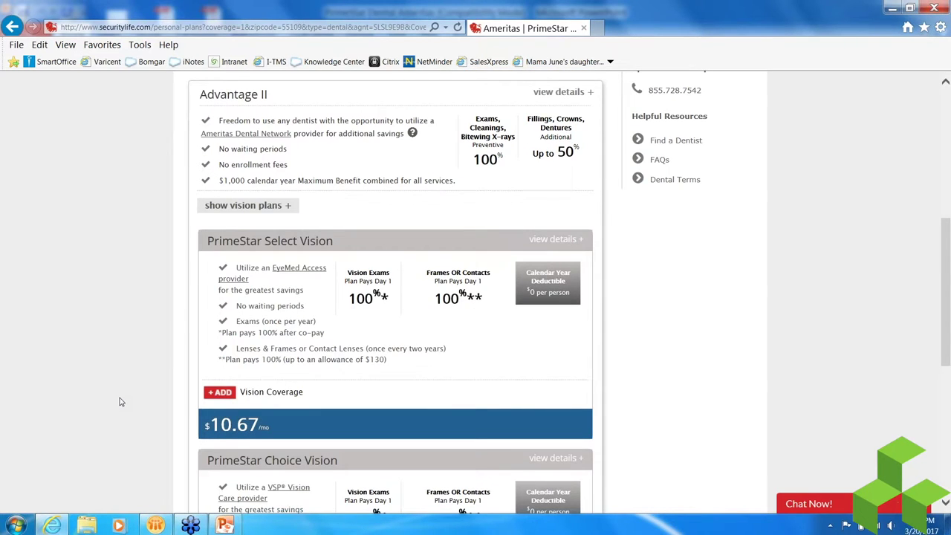
pyautogui.scroll(-1, 121, 402)
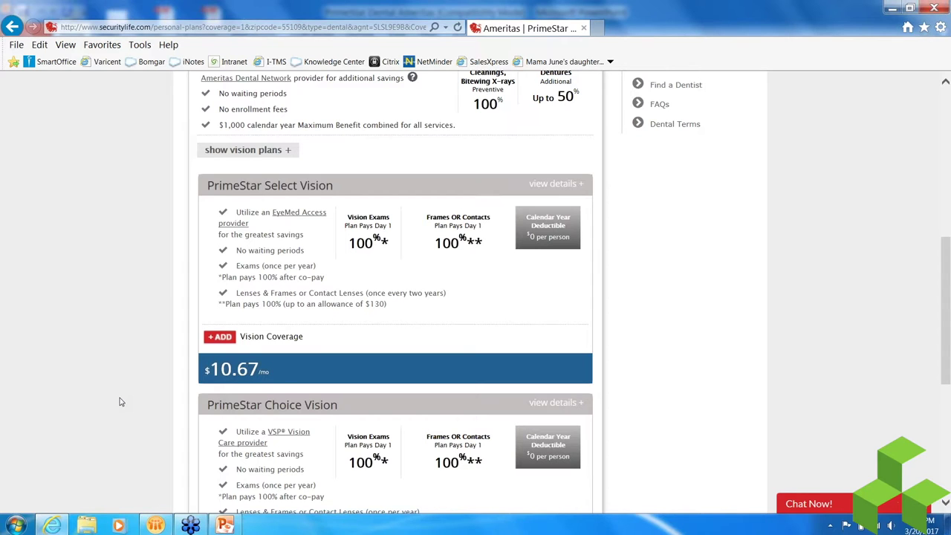
pyautogui.scroll(-3, 122, 402)
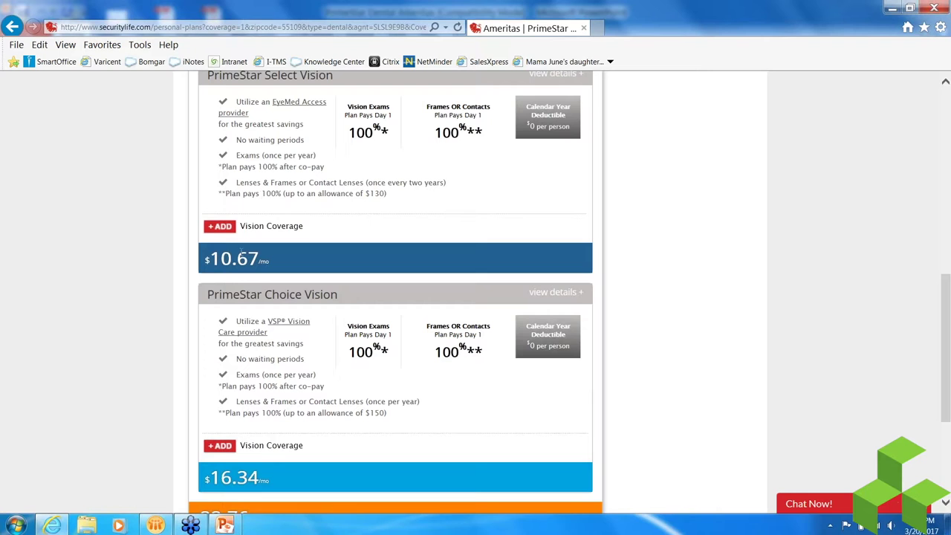
pyautogui.scroll(-2, 156, 242)
pyautogui.scroll(2, 156, 242)
pyautogui.scroll(1, 155, 243)
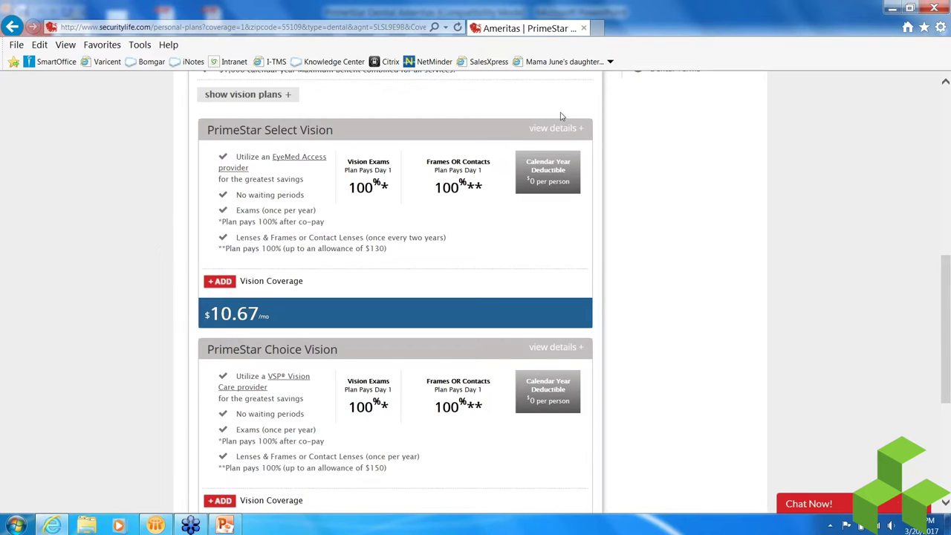
pyautogui.click(555, 128)
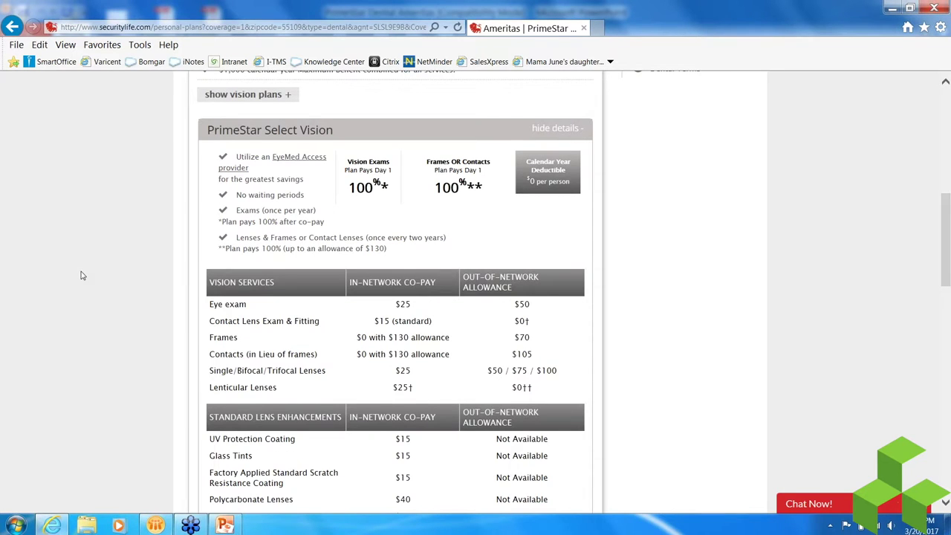
pyautogui.scroll(-3, 83, 276)
pyautogui.moveTo(393, 226); pyautogui.dragTo(450, 226)
pyautogui.click(405, 227)
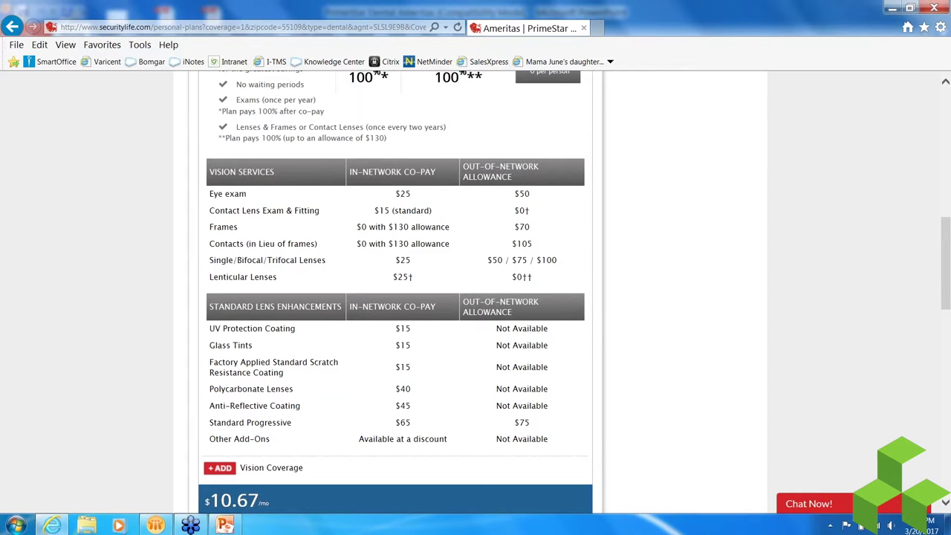
pyautogui.scroll(3, 555, 223)
pyautogui.click(556, 128)
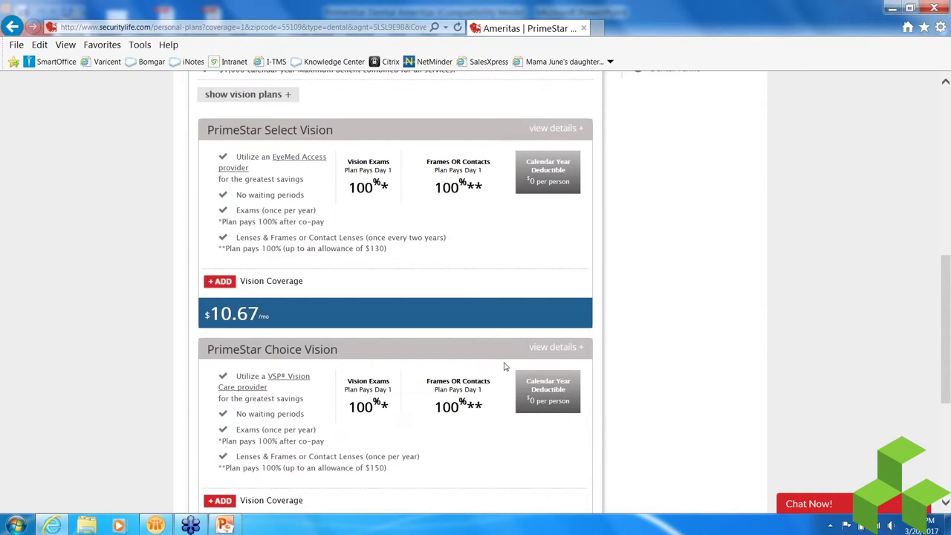
# - Review PrimeStar Choice Vision details, then proceed to checkout with only Advantage II
pyautogui.click(554, 347)
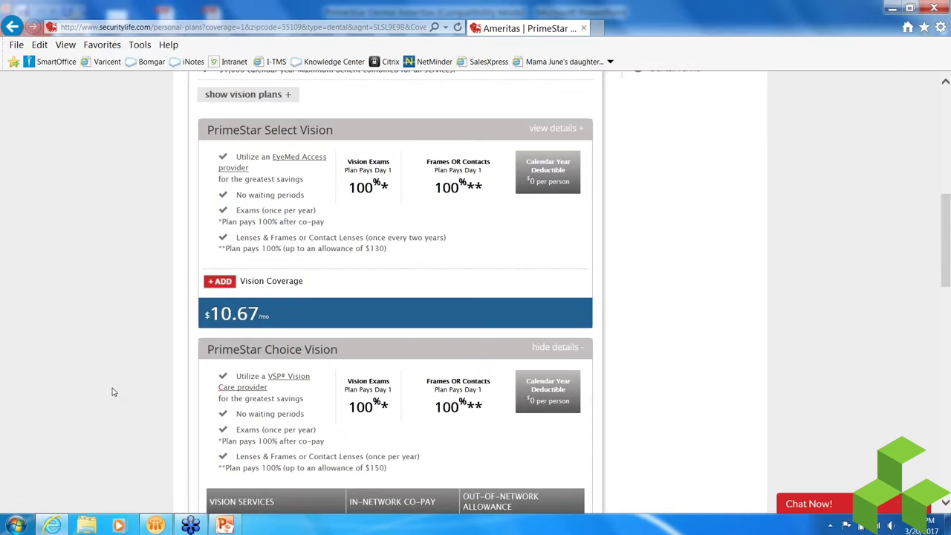
pyautogui.scroll(-3, 113, 392)
pyautogui.scroll(2, 113, 392)
pyautogui.scroll(3, 113, 391)
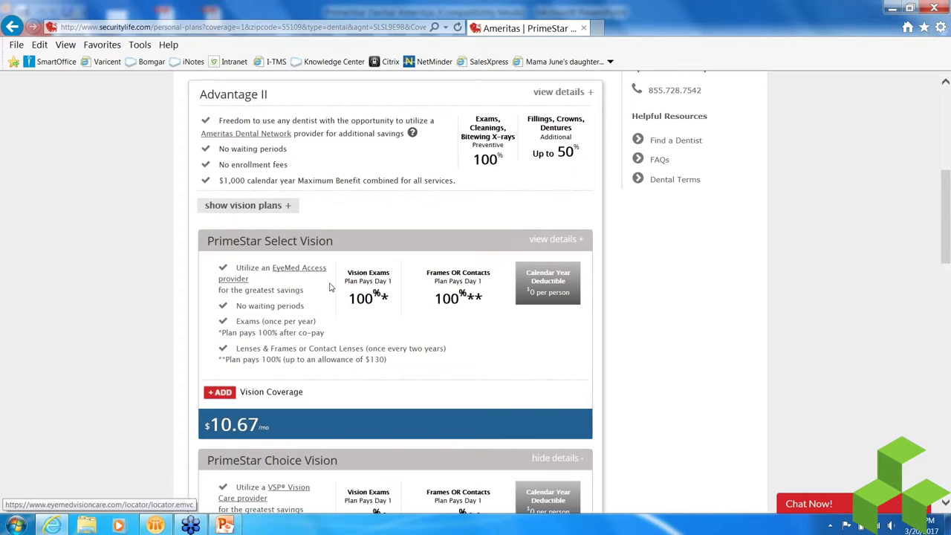
pyautogui.scroll(-3, 92, 387)
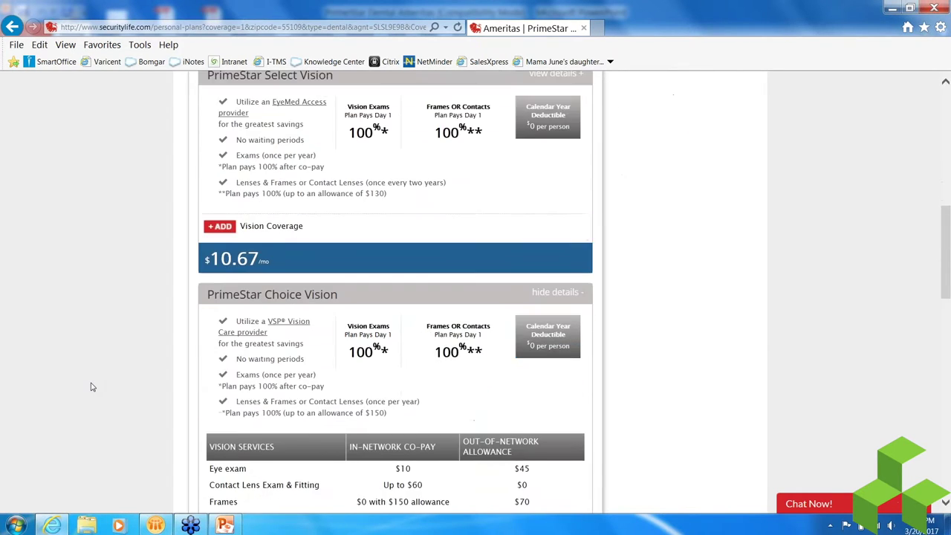
pyautogui.click(562, 238)
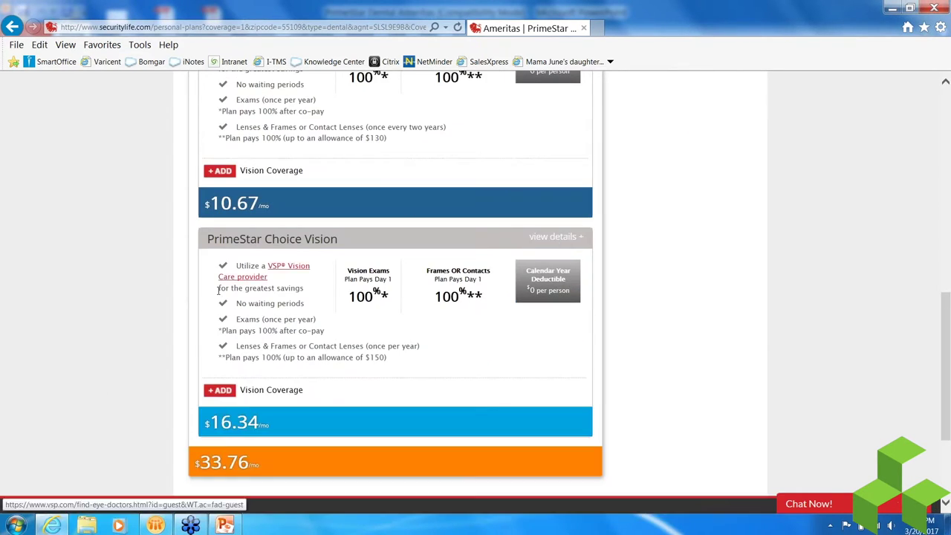
pyautogui.scroll(1, 197, 315)
pyautogui.scroll(5, 197, 314)
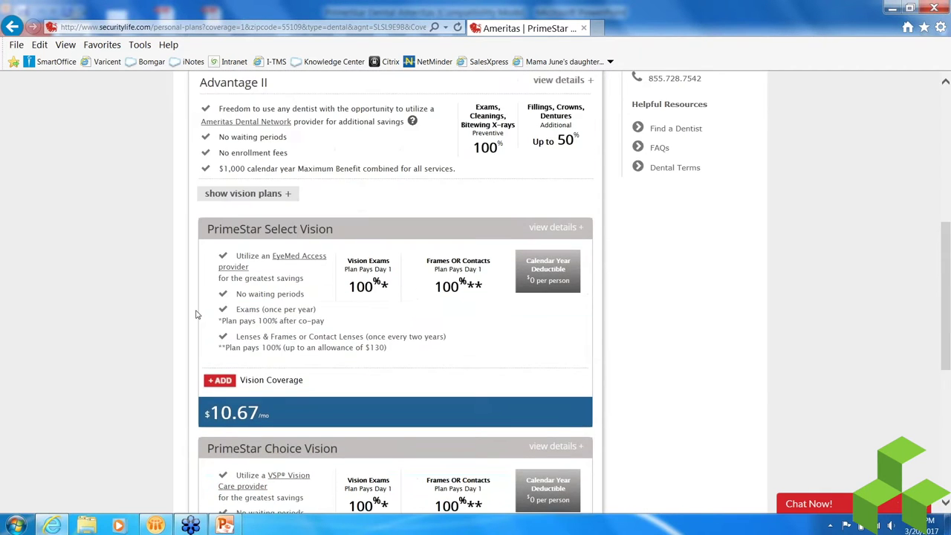
pyautogui.click(512, 213)
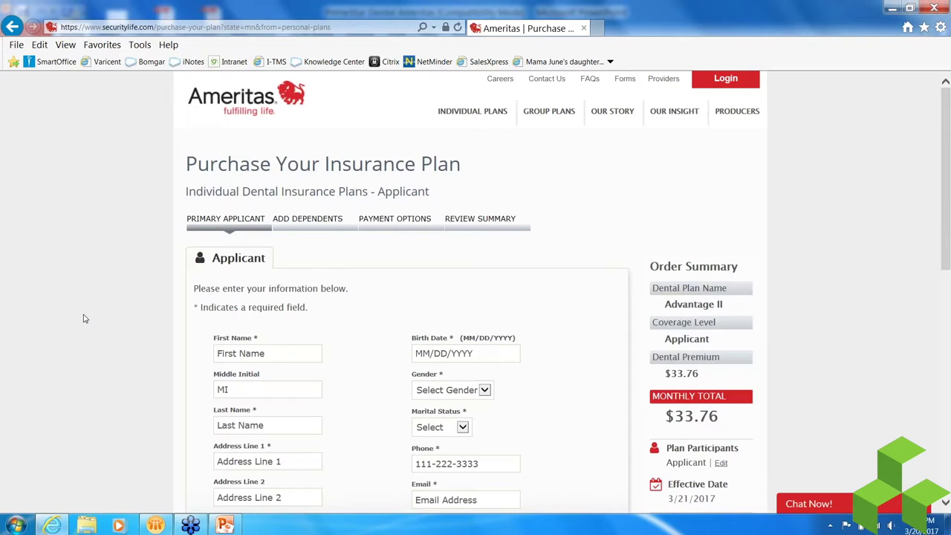
# - Enter the applicant's first and last name, street address, city and birth date
pyautogui.scroll(-2, 85, 317)
pyautogui.click(236, 242)
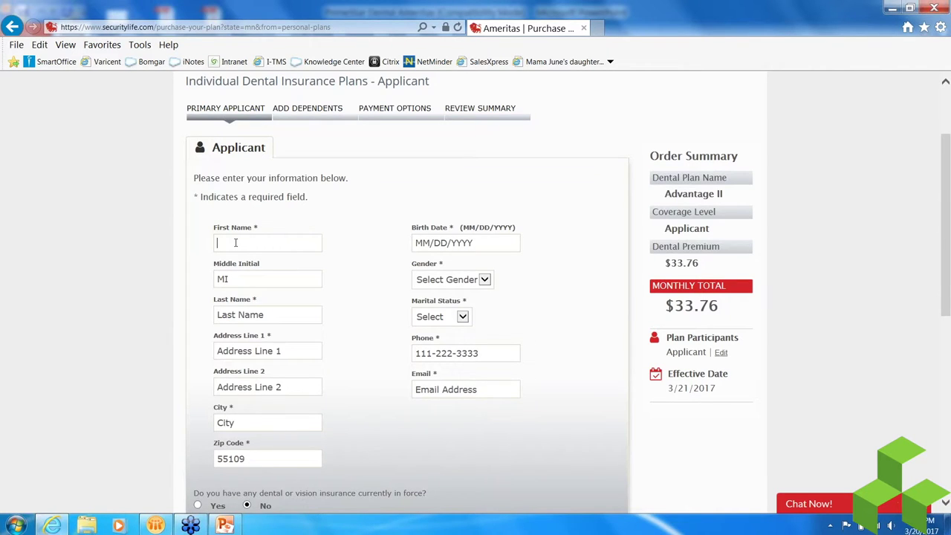
pyautogui.press('Tab')
pyautogui.press('Tab')
pyautogui.press('Tab')
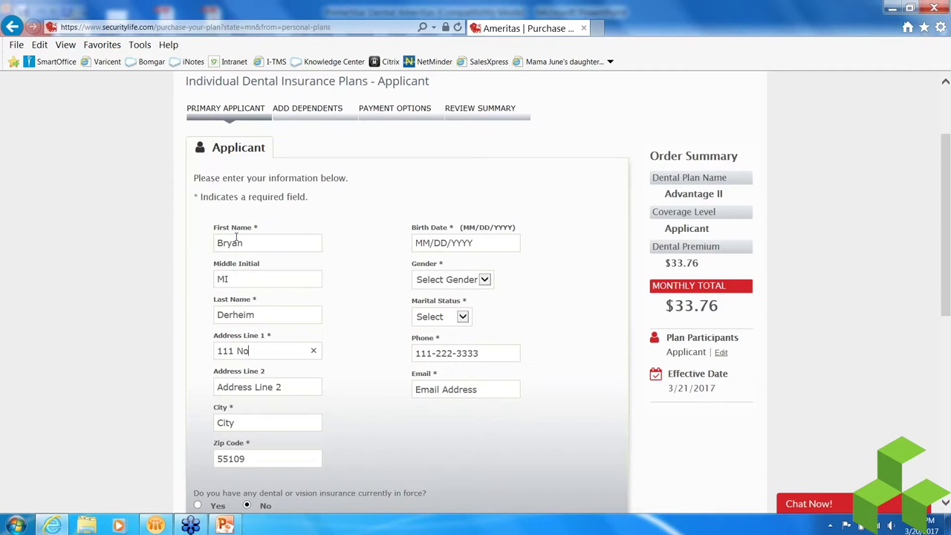
pyautogui.press('Tab')
pyautogui.press('Tab')
pyautogui.write('Saint Paul')
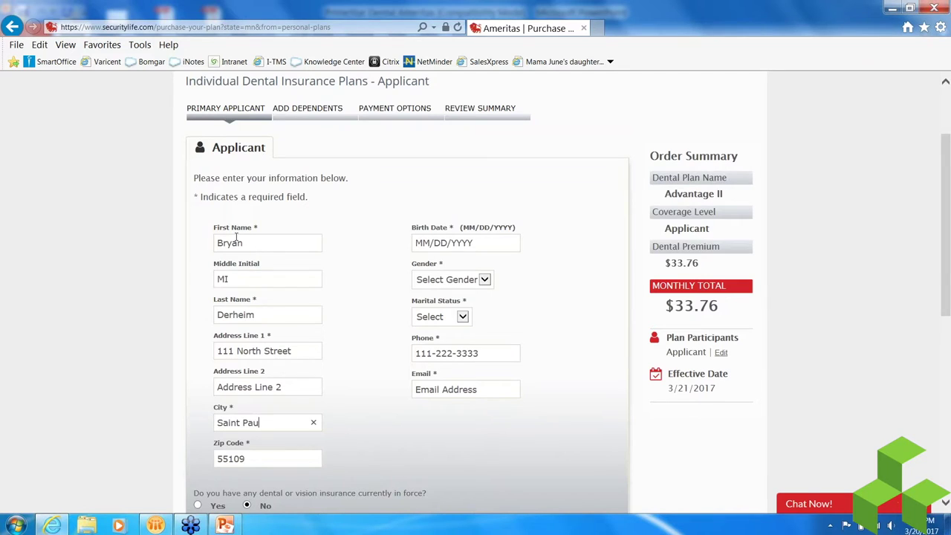
pyautogui.press('Tab')
pyautogui.write('01011950')
# - Set gender to Male and marital status to Single, and fill in the phone number and e-mail
pyautogui.press('Tab')
pyautogui.press('Tab')
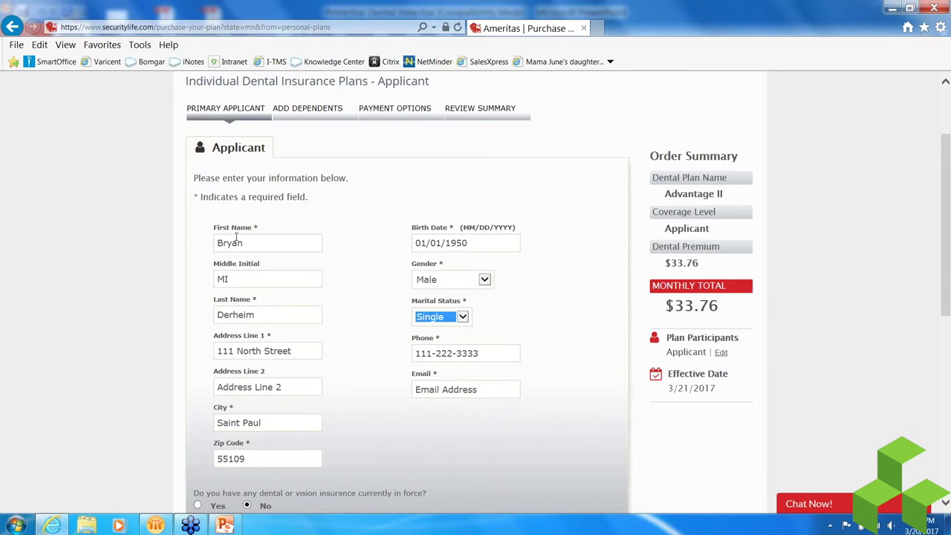
pyautogui.press('Tab')
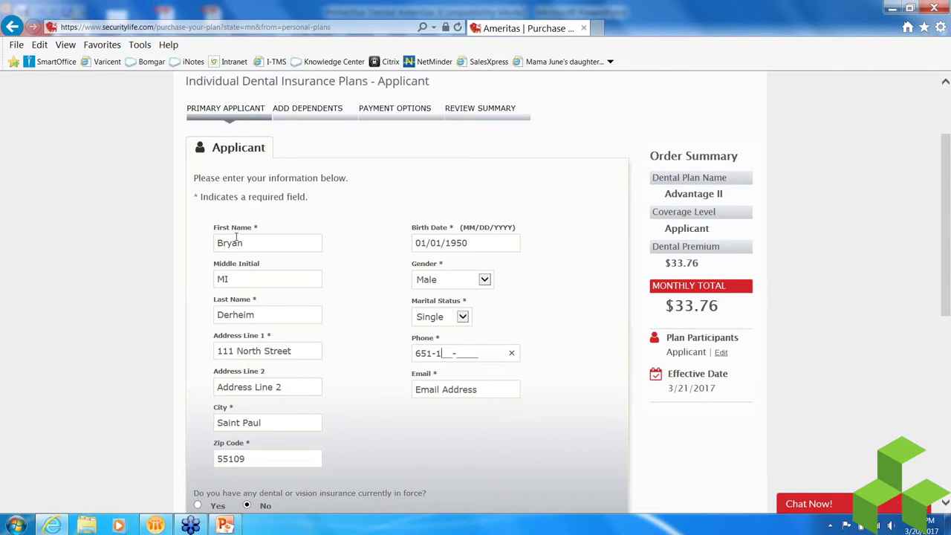
pyautogui.press('Tab')
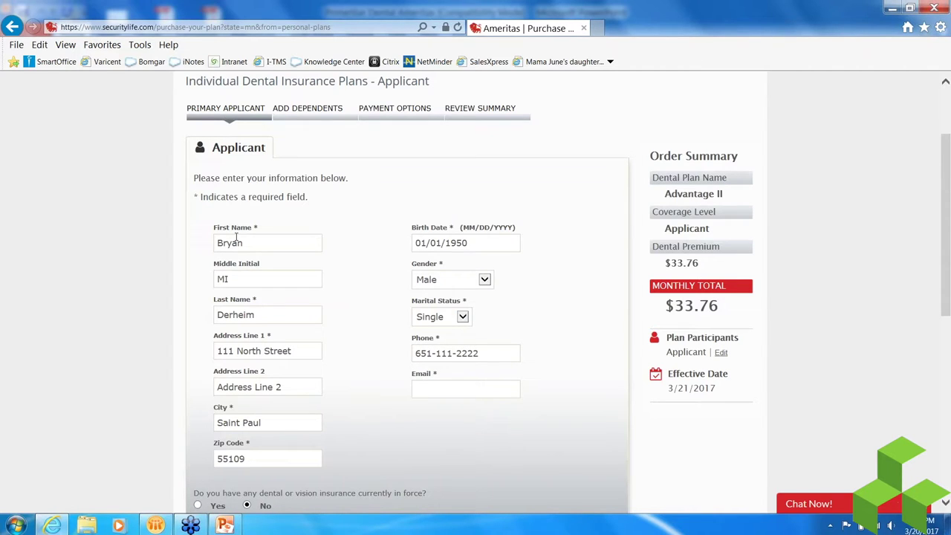
pyautogui.click(117, 273)
# - Submit the applicant details to move on to Payment Options
pyautogui.scroll(-1, 117, 274)
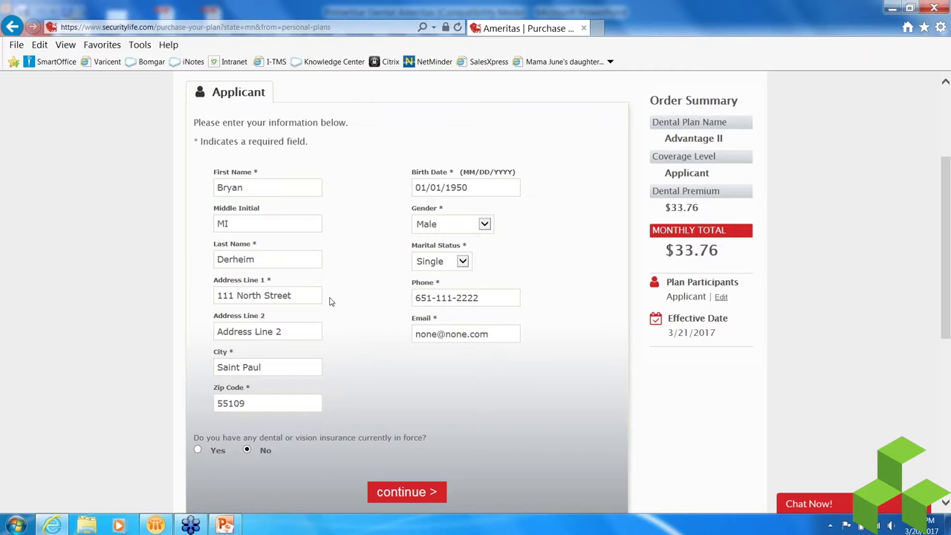
pyautogui.scroll(-1, 366, 365)
pyautogui.scroll(-3, 367, 366)
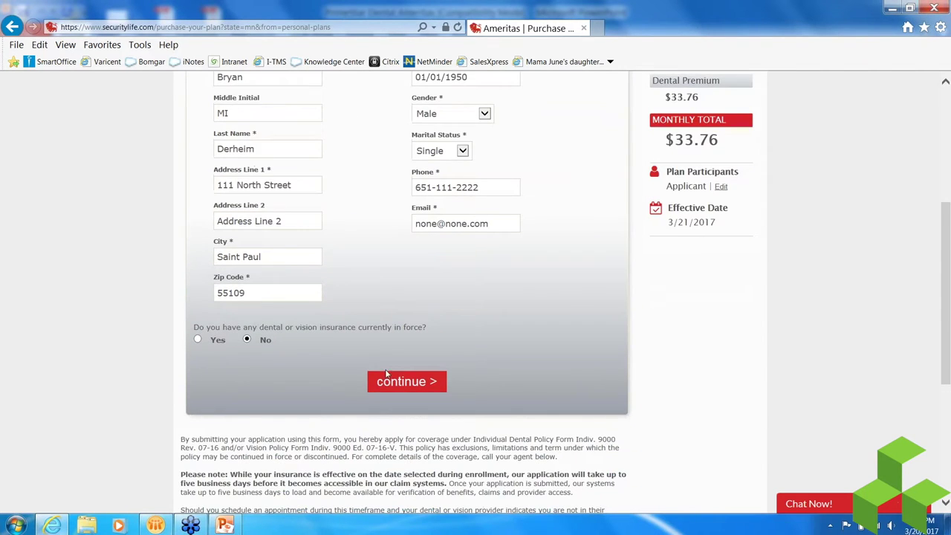
pyautogui.click(399, 384)
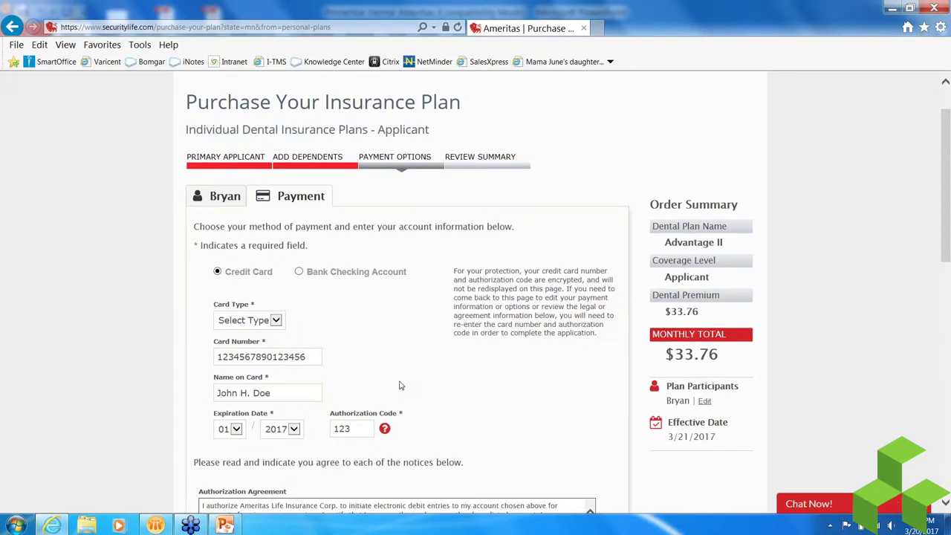
pyautogui.scroll(-3, 399, 384)
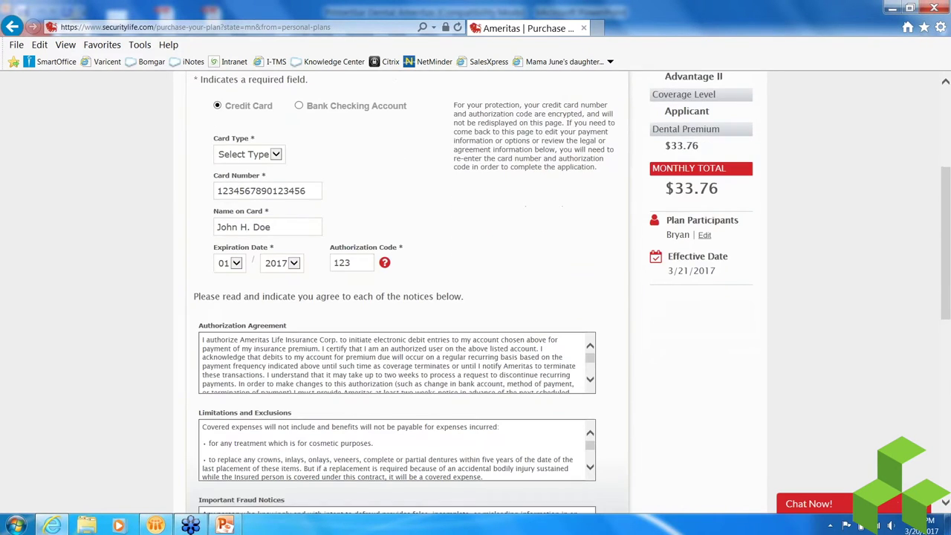
pyautogui.scroll(3, 401, 340)
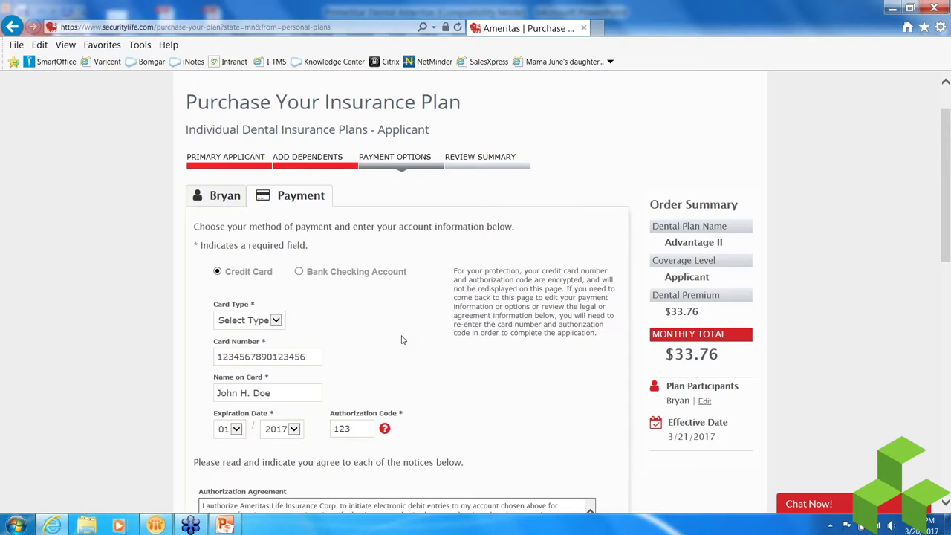
pyautogui.scroll(-3, 402, 339)
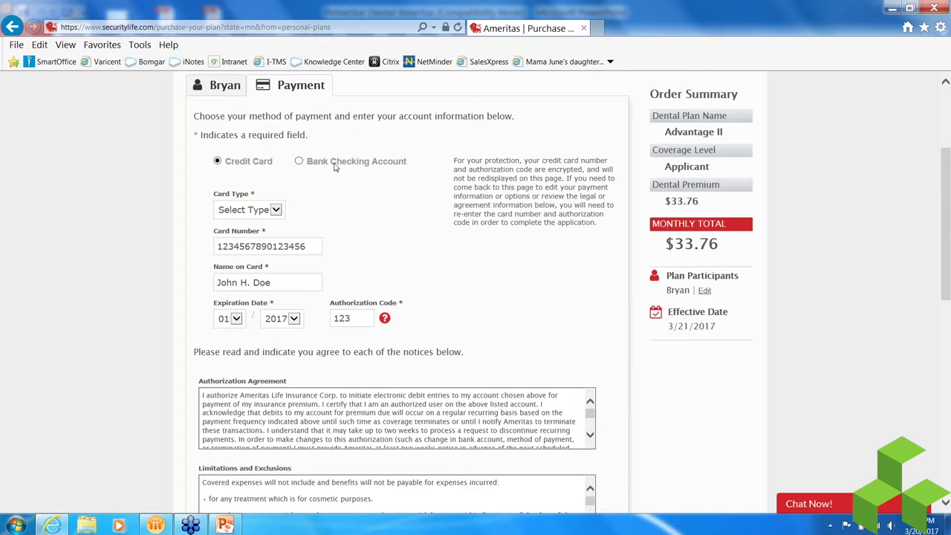
pyautogui.scroll(4, 171, 174)
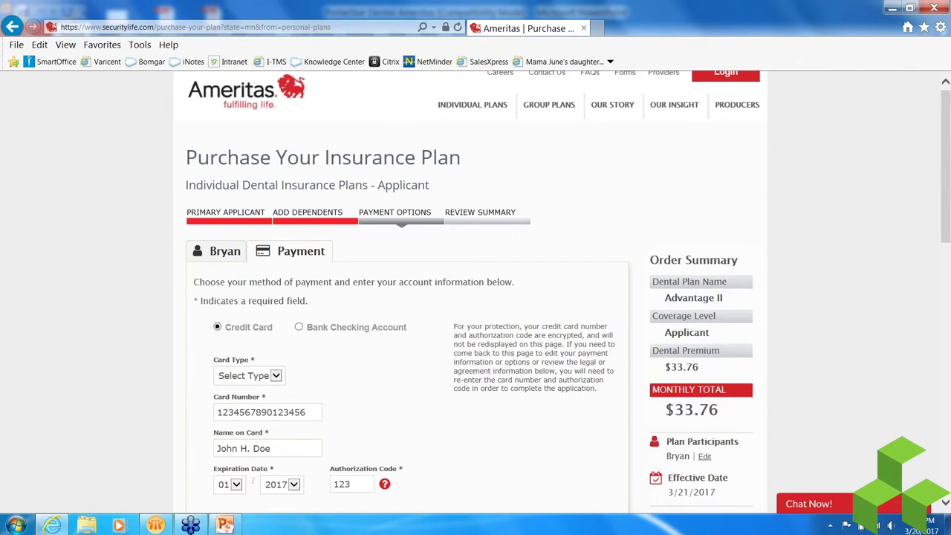
pyautogui.scroll(-4, 136, 305)
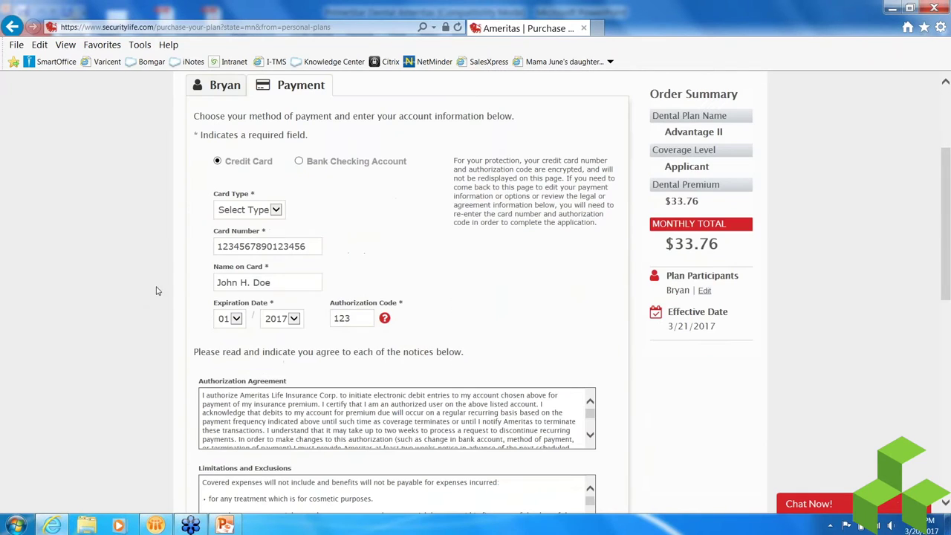
# - Set the card type to Visa and enter the new card number and cardholder name
pyautogui.click(252, 210)
pyautogui.click(237, 219)
pyautogui.click(243, 247)
pyautogui.write('4')
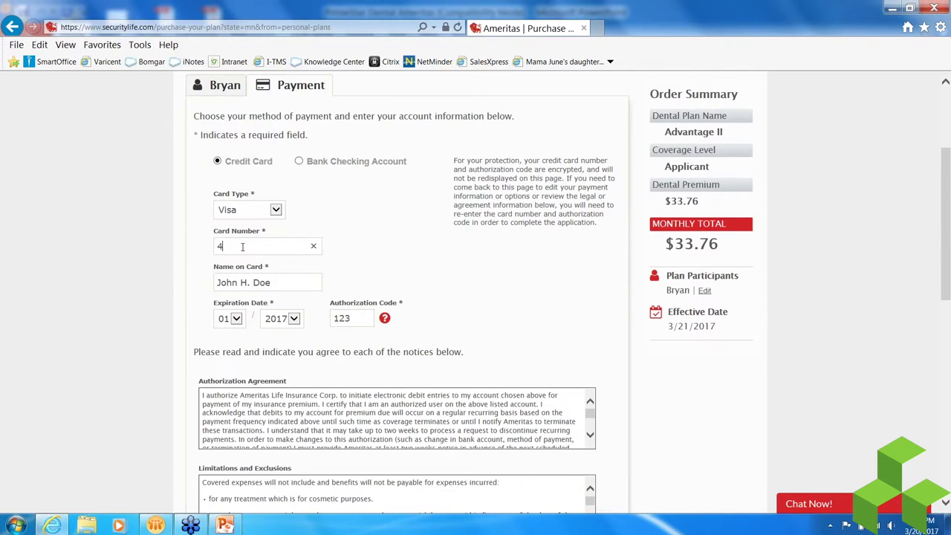
pyautogui.write('011122233344432')
pyautogui.press('Tab')
pyautogui.press('BackSpace')
pyautogui.write('Hon Doe')
# - Set the card expiration year to 2018 and enter a new authorization code
pyautogui.press('Tab')
pyautogui.press('Tab')
pyautogui.press('Down')
pyautogui.press('Tab')
pyautogui.write('111')
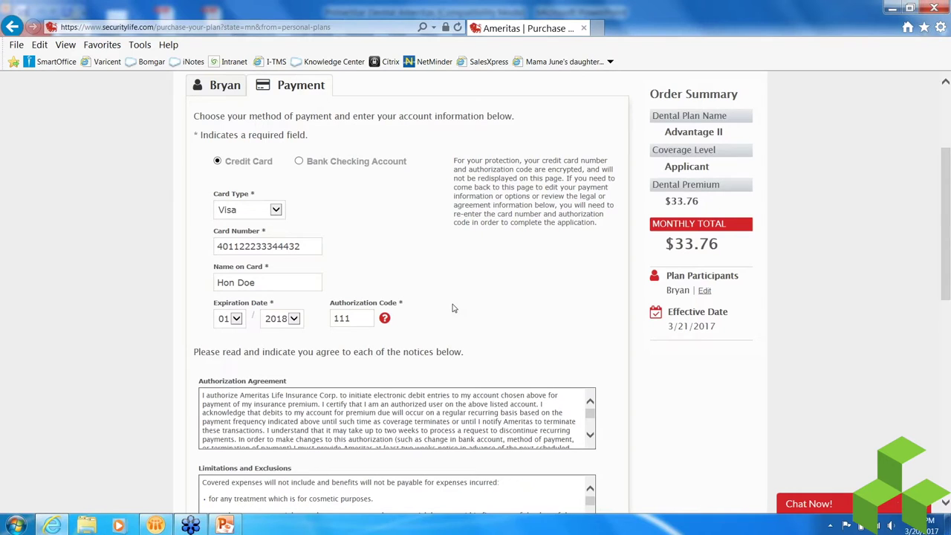
pyautogui.scroll(-5, 454, 308)
pyautogui.scroll(5, 454, 308)
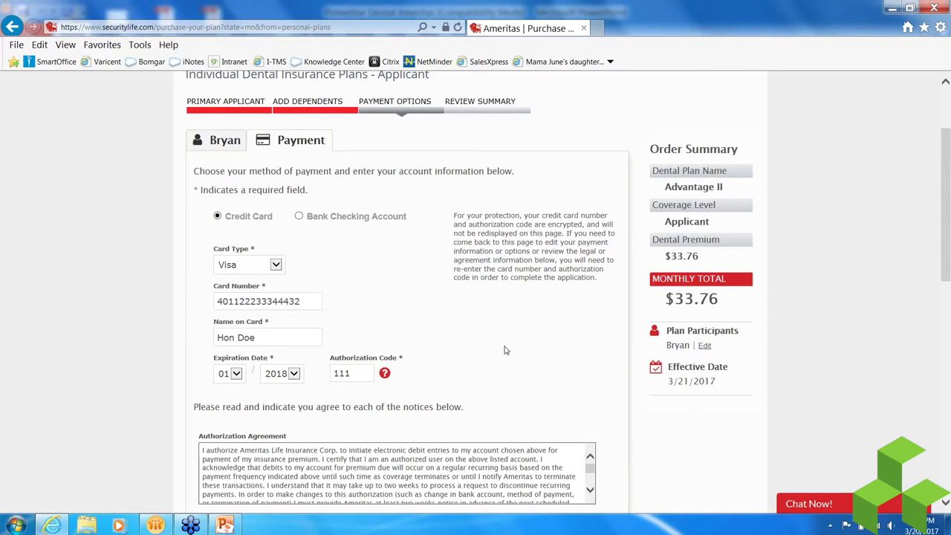
pyautogui.scroll(-5, 505, 350)
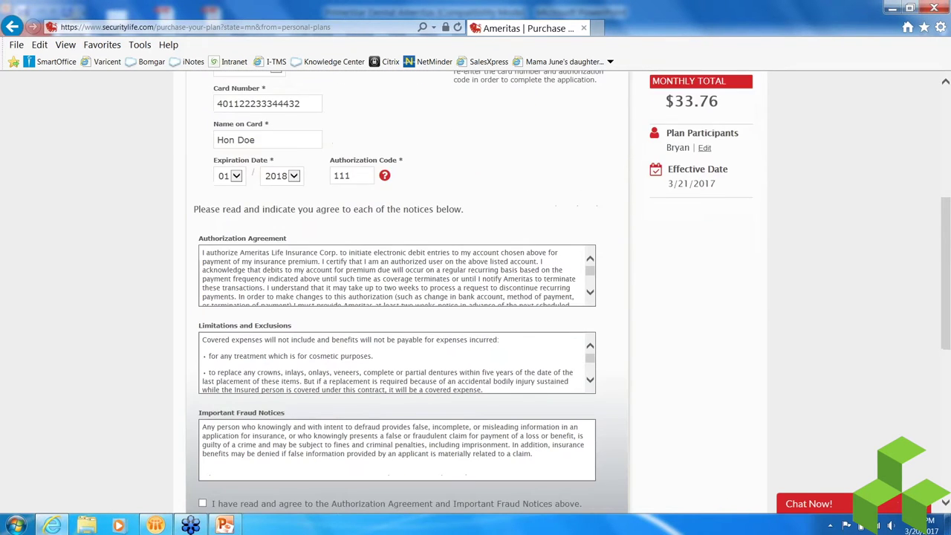
# - Agree to the authorization and fraud notices, submit, and dismiss the invalid Visa number alert
pyautogui.click(203, 370)
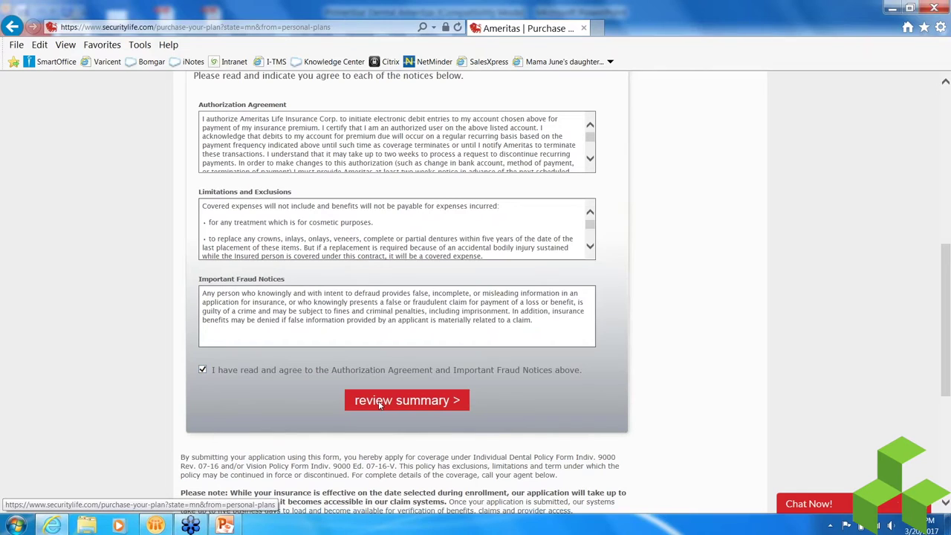
pyautogui.click(405, 401)
pyautogui.click(548, 317)
# - Replace the rejected card number with a valid one and continue to the Review Summary
pyautogui.scroll(-1, 278, 504)
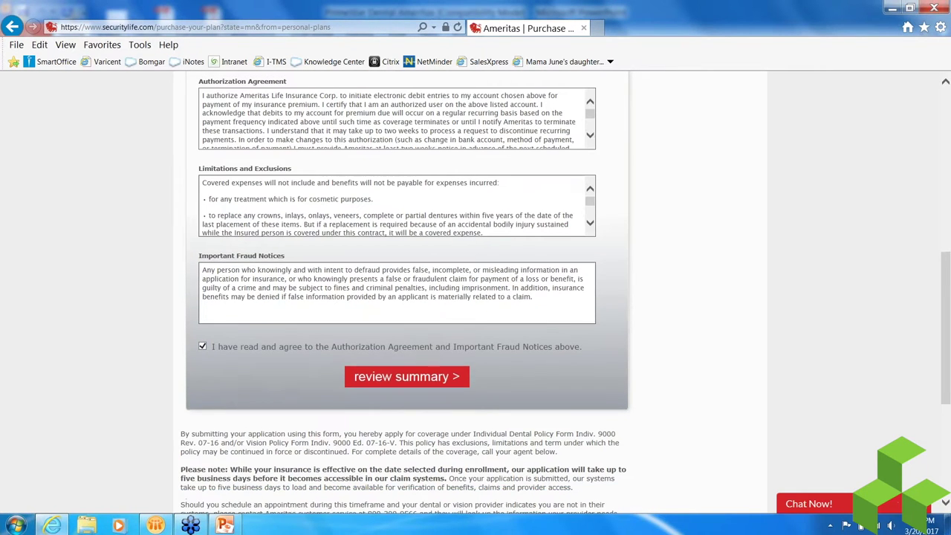
pyautogui.scroll(3, 279, 503)
pyautogui.scroll(1, 407, 297)
pyautogui.click(267, 190)
pyautogui.click(313, 190)
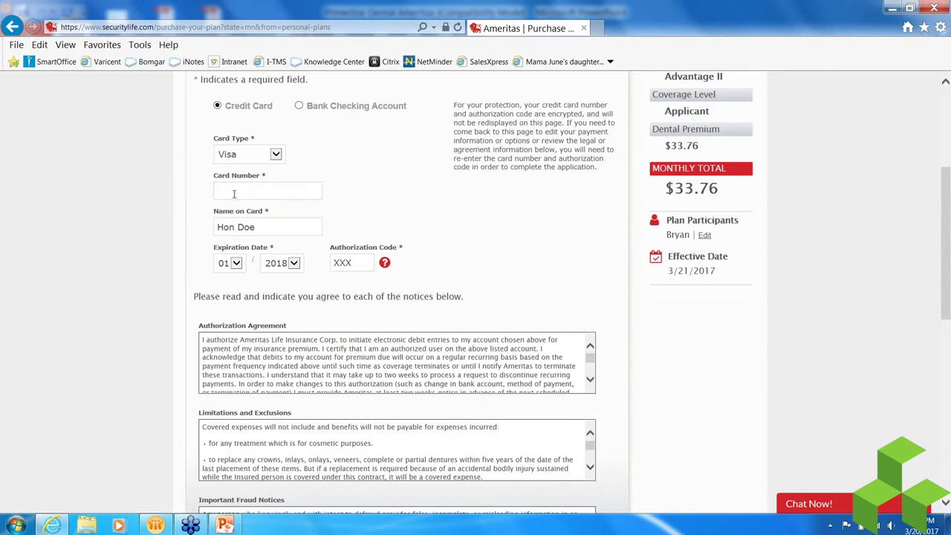
pyautogui.scroll(-3, 407, 292)
pyautogui.scroll(-2, 395, 354)
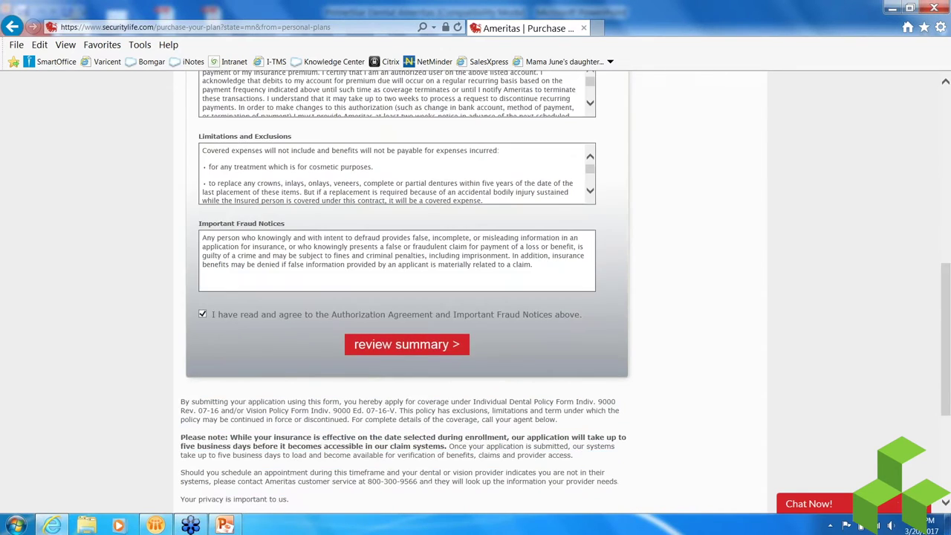
pyautogui.click(395, 349)
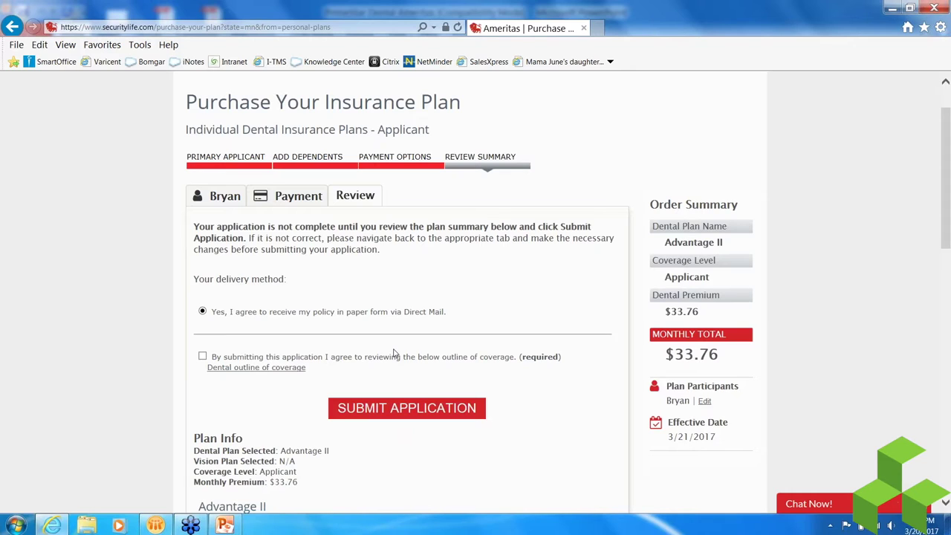
# - Accept the dental outline of coverage, submit the Advantage II application, and switch to PowerPoint
pyautogui.scroll(-2, 140, 312)
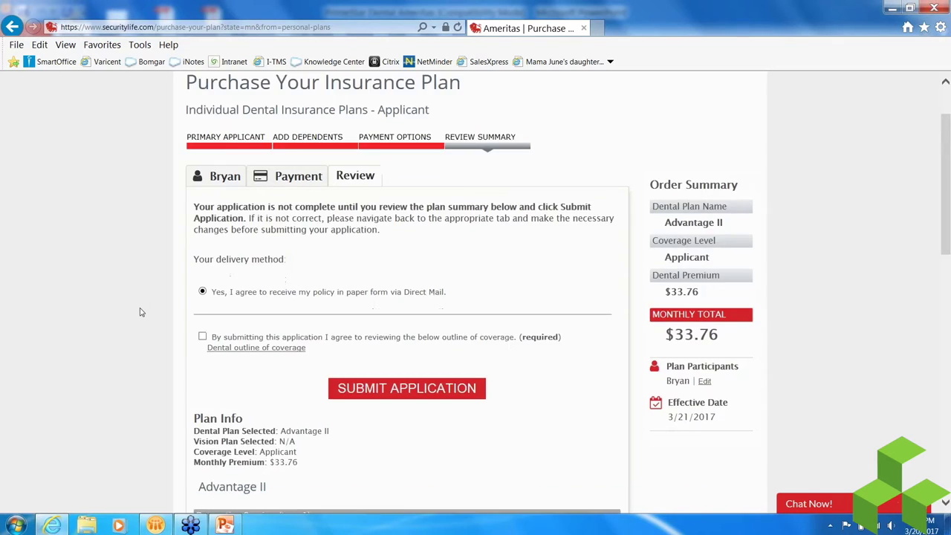
pyautogui.click(202, 191)
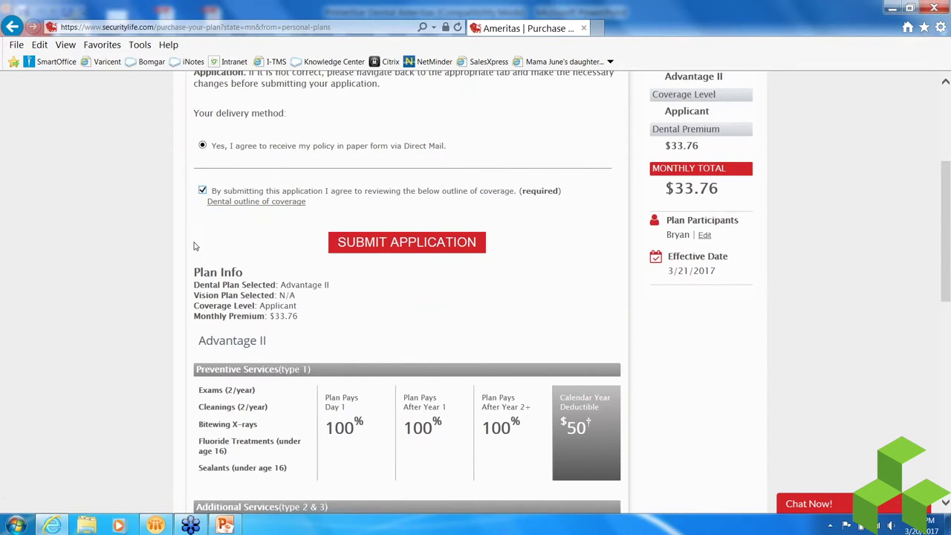
pyautogui.scroll(-2, 174, 257)
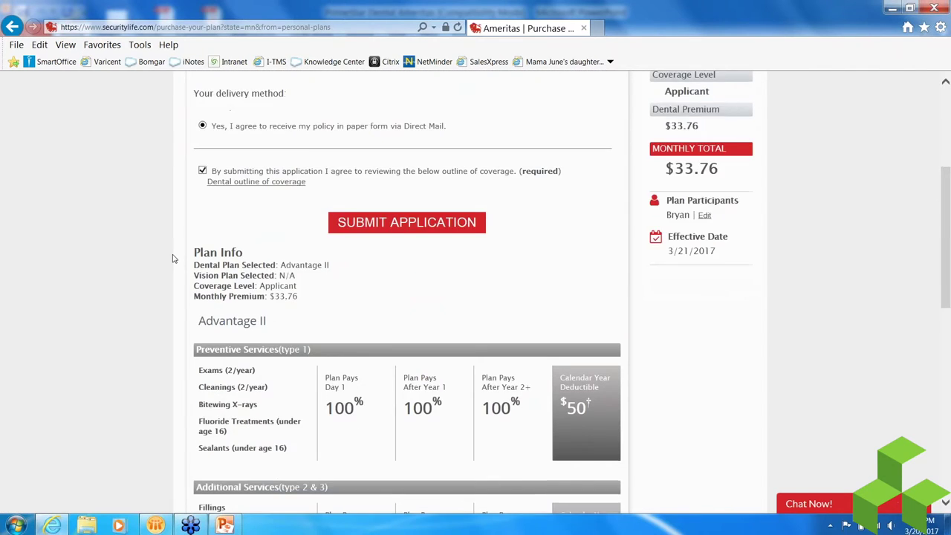
pyautogui.scroll(-3, 172, 258)
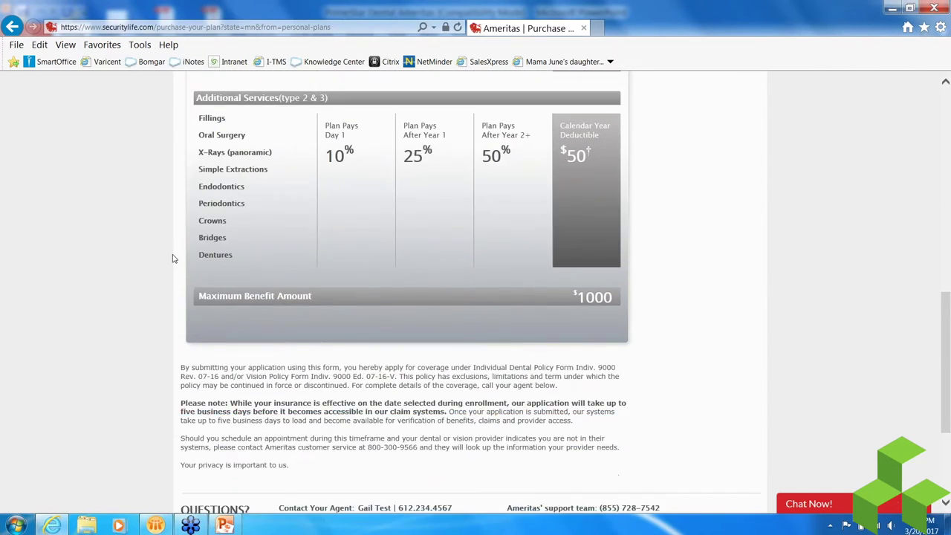
pyautogui.scroll(6, 172, 258)
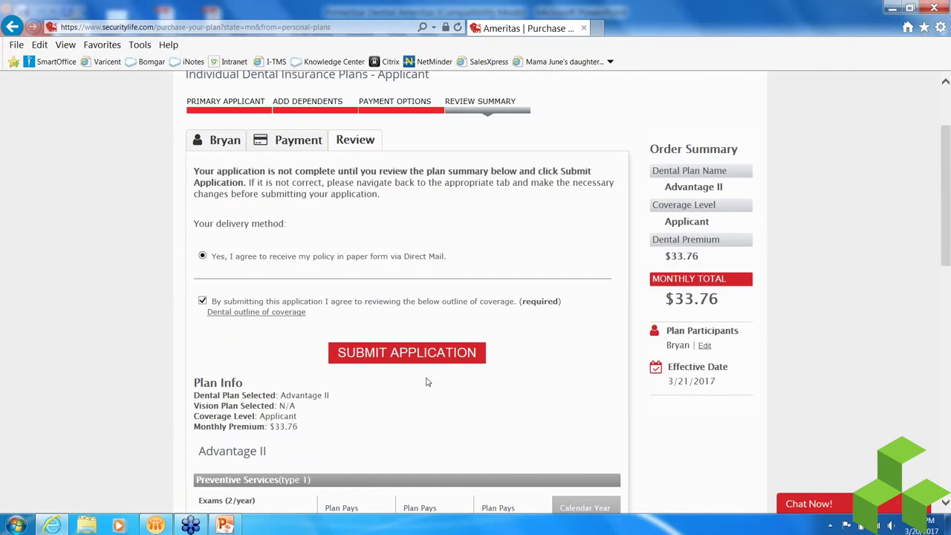
pyautogui.click(417, 359)
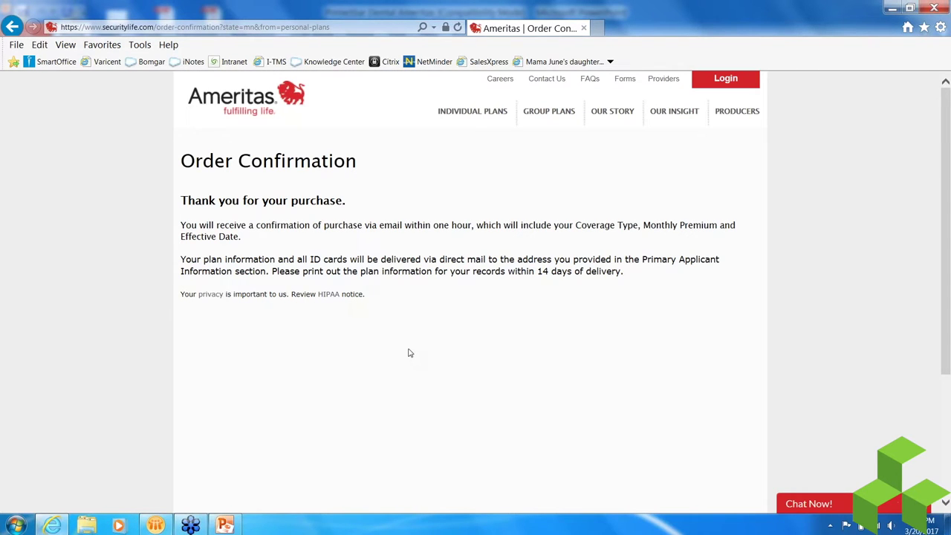
pyautogui.click(226, 526)
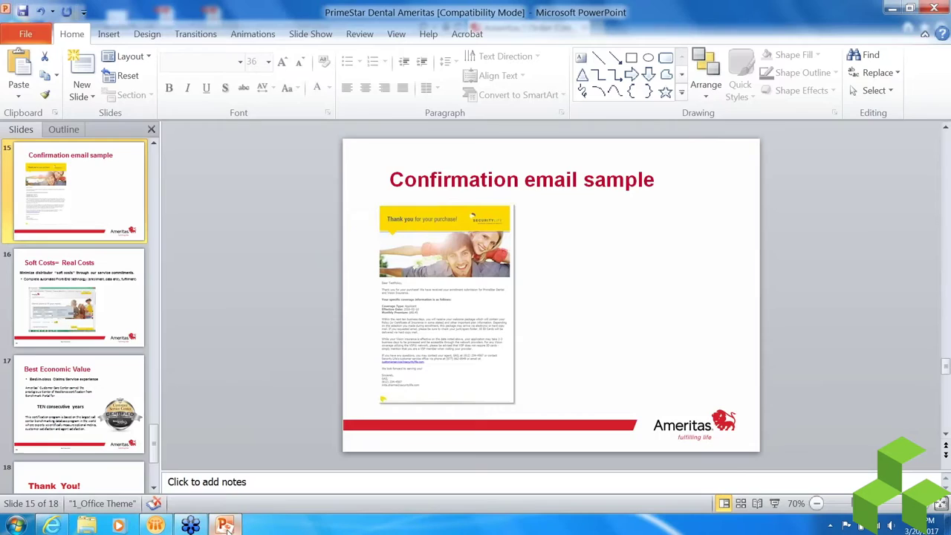
# - Start the slide show on the Confirmation email sample slide and advance to Soft Costs= Real Costs
pyautogui.click(775, 503)
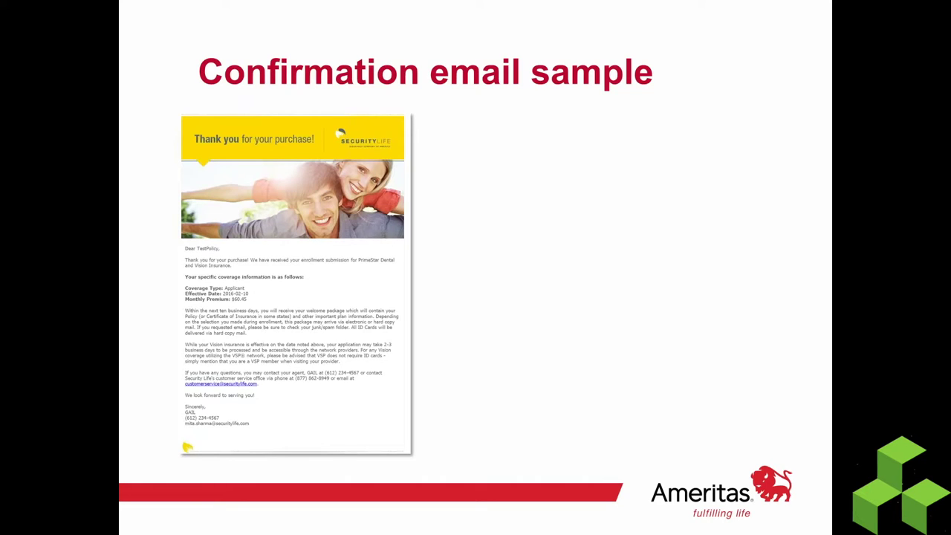
pyautogui.press('Right')
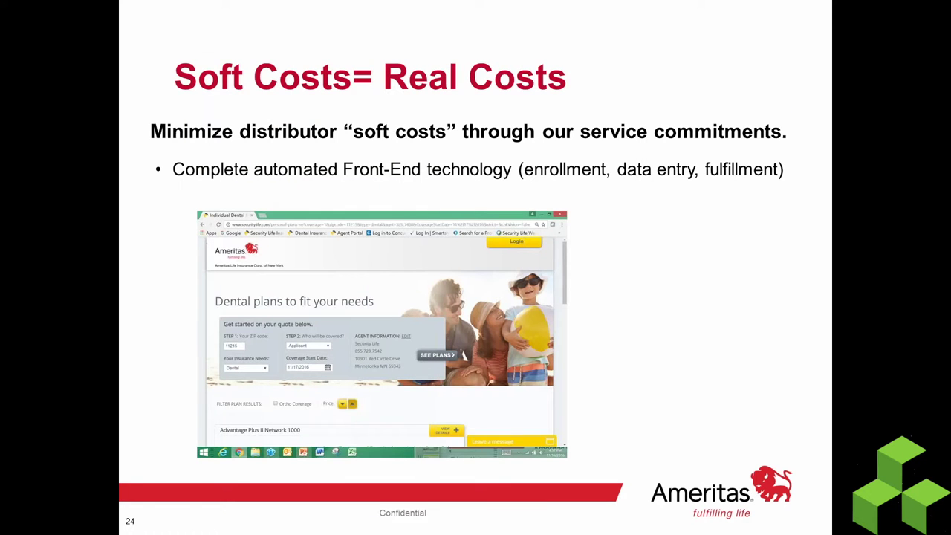